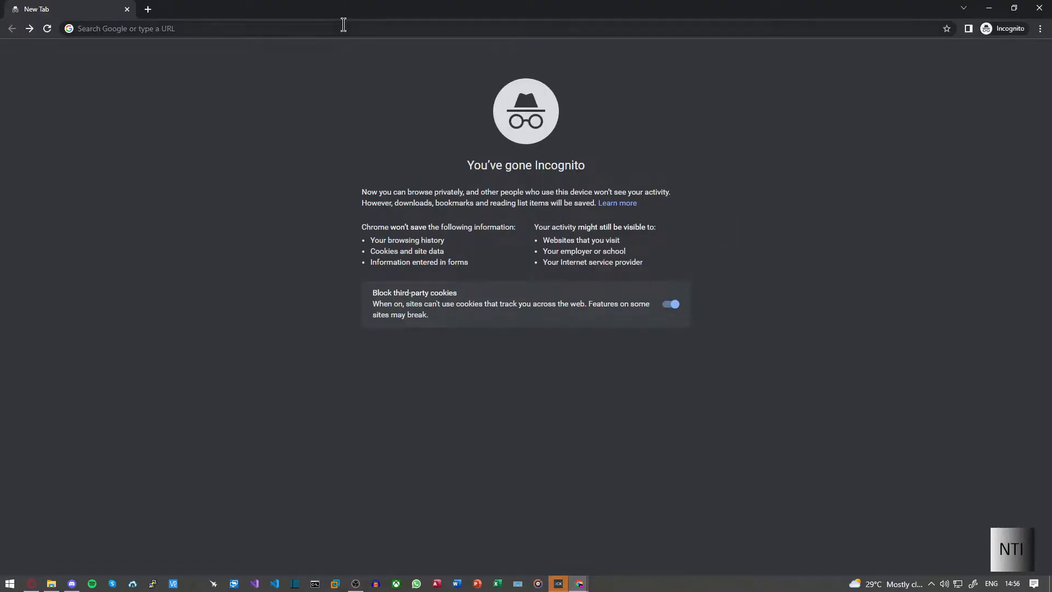
# Focus the address bar of the new incognito tab, ready to search
pyautogui.click(344, 24)
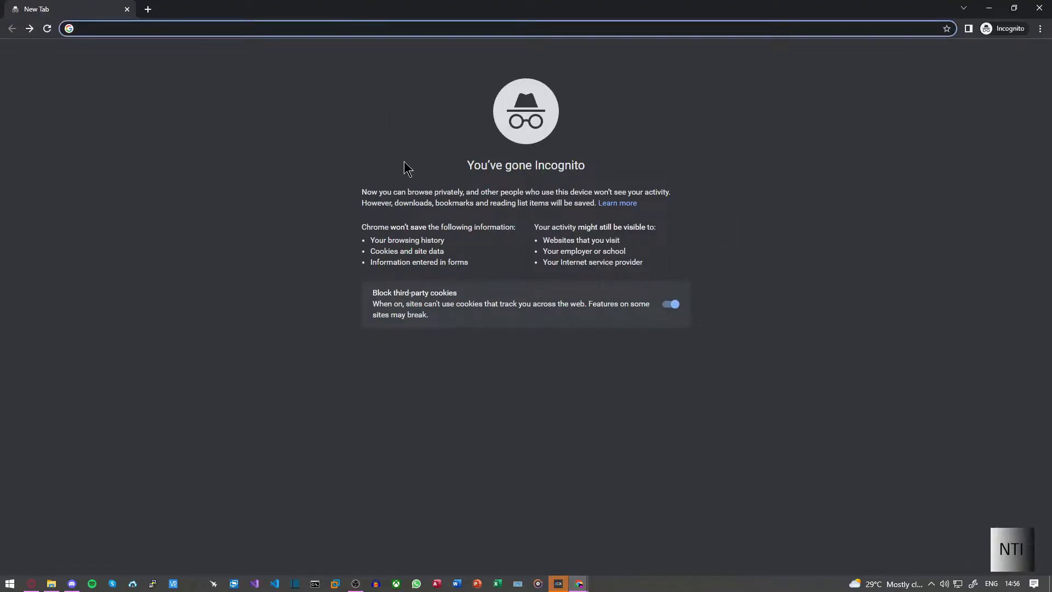
# Search the web for 'ubuntu server 22 download'
pyautogui.write('ubun')
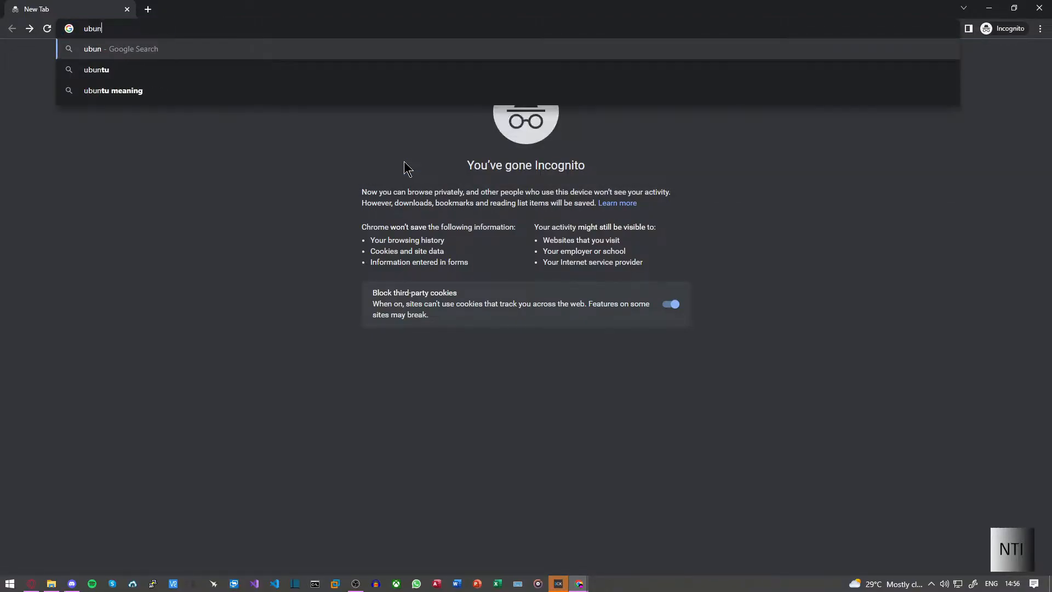
pyautogui.write('tu serverr 222')
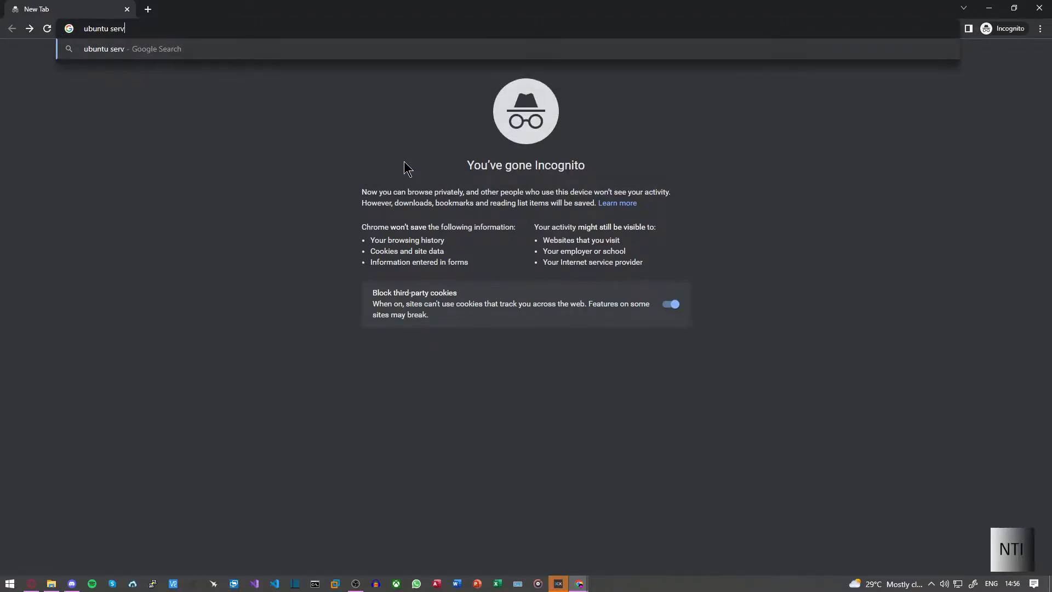
pyautogui.press('BackSpace')
pyautogui.press('BackSpace')
pyautogui.press('BackSpace')
pyautogui.press('BackSpace')
pyautogui.press('BackSpace')
pyautogui.write('22 download')
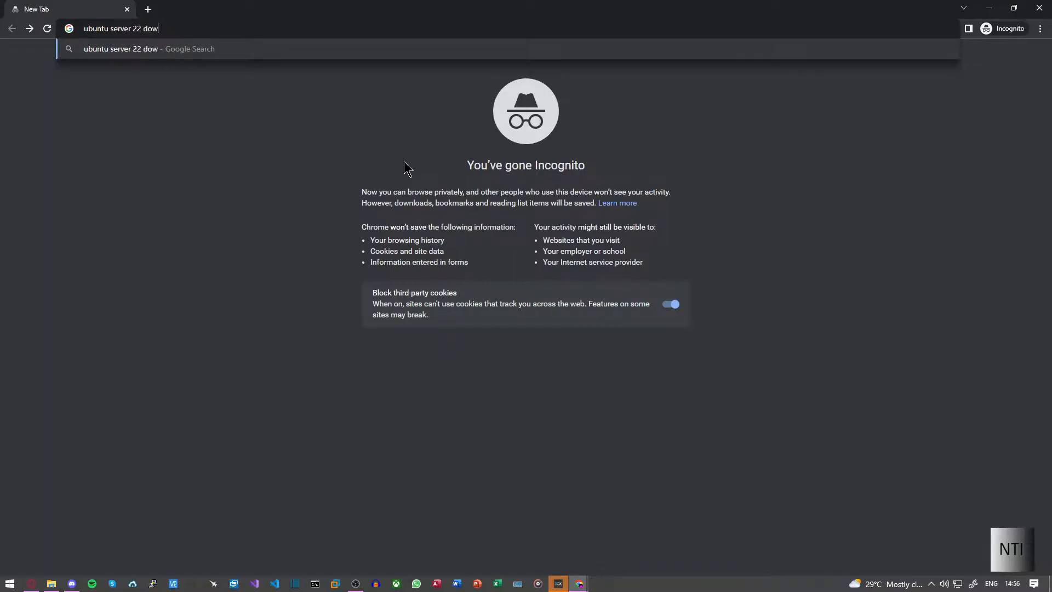
pyautogui.press('Return')
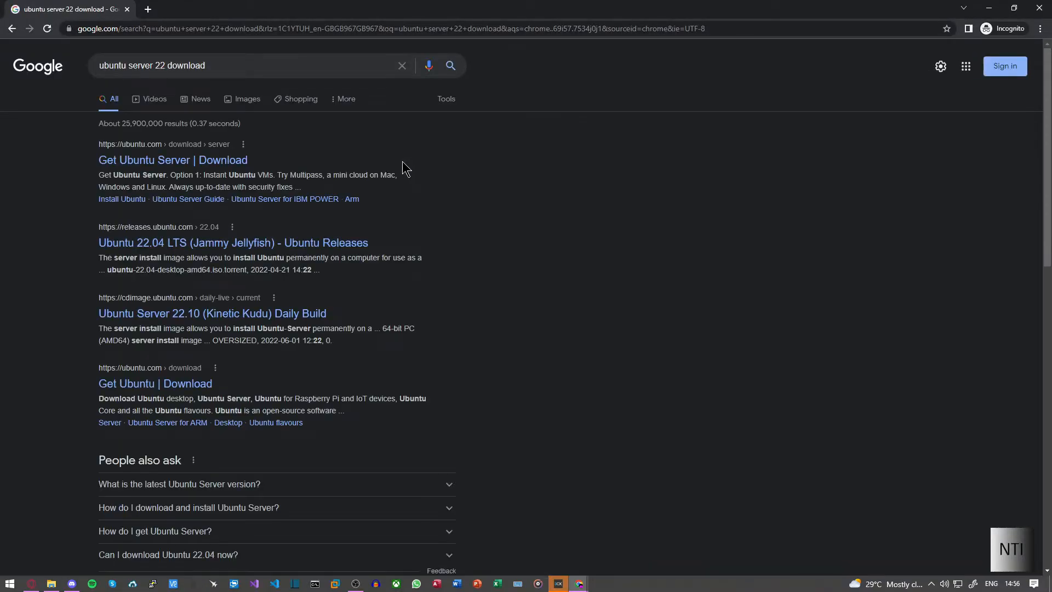
# From the Get Ubuntu Server page, pick manual server installation and download 22.04 LTS
pyautogui.click(216, 160)
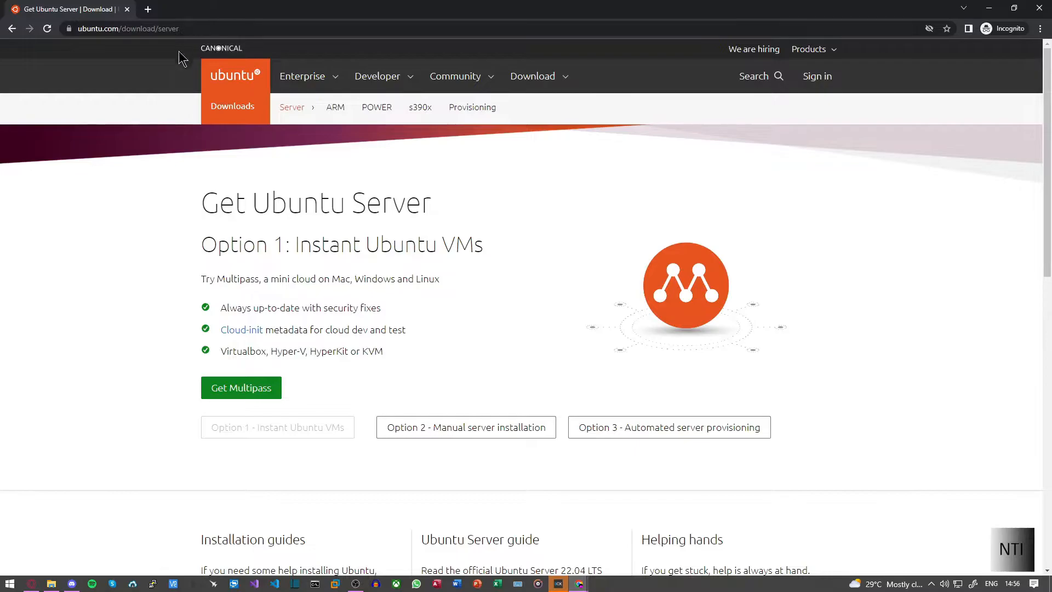
pyautogui.scroll(-4, 378, 301)
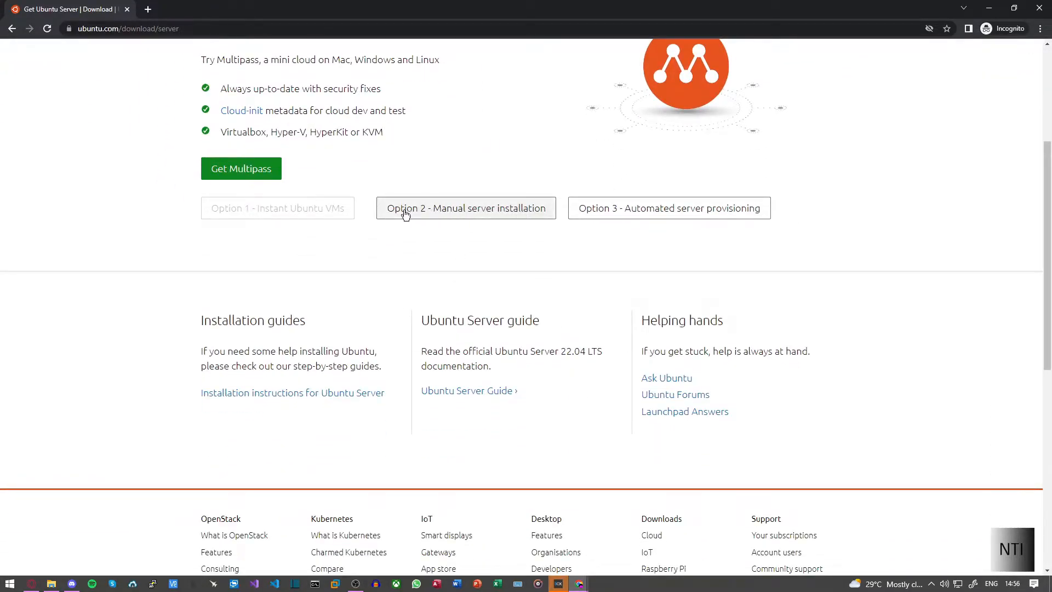
pyautogui.click(512, 217)
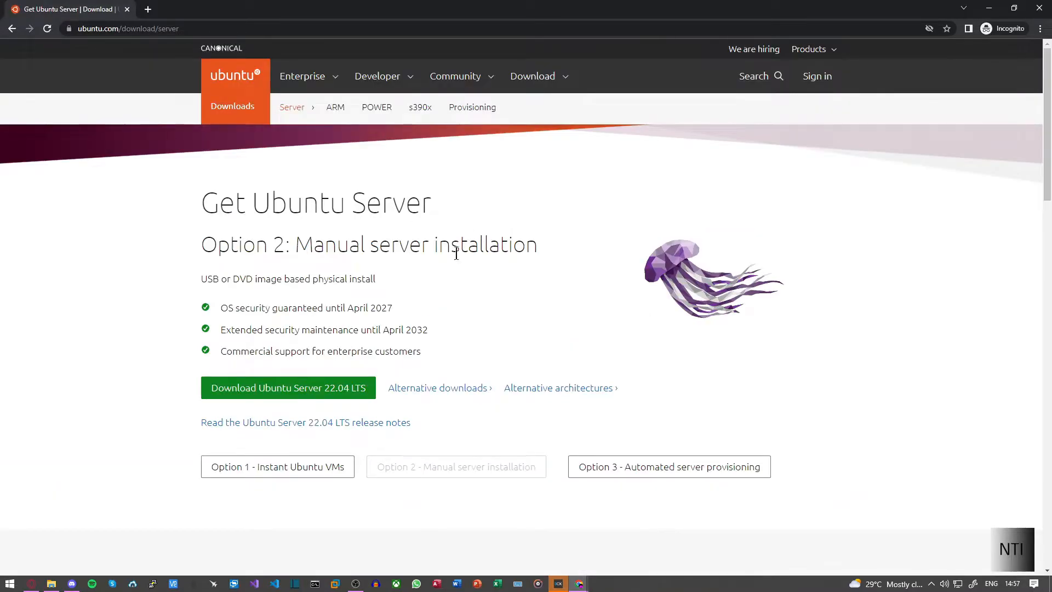
pyautogui.click(331, 394)
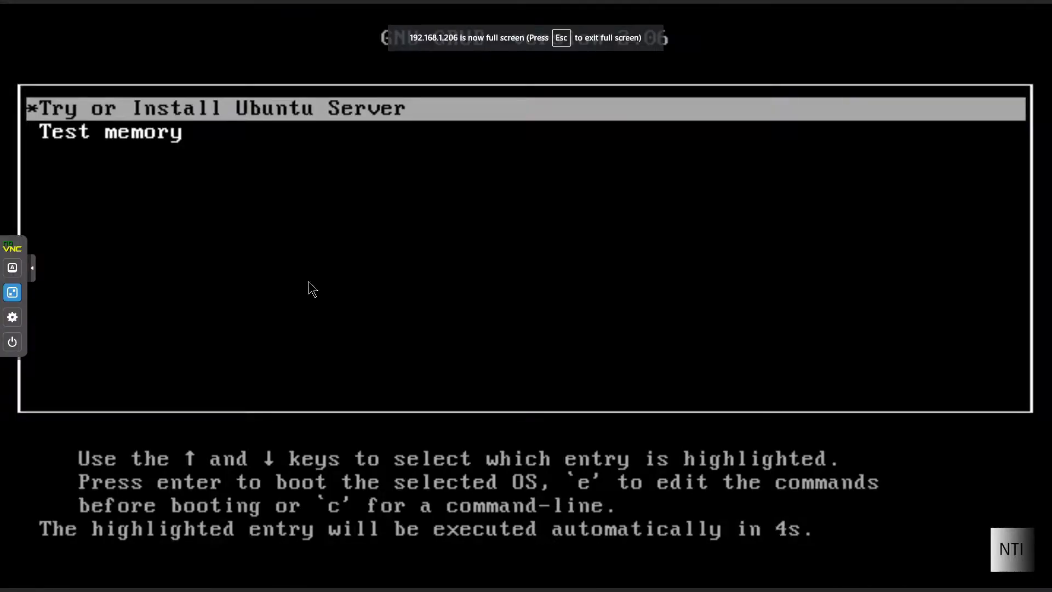
# Stop the GRUB countdown with Try or Install Ubuntu Server still highlighted
pyautogui.press('Down')
pyautogui.press('Up')
# Boot Try or Install Ubuntu Server and collapse the noVNC control bar
pyautogui.press('Return')
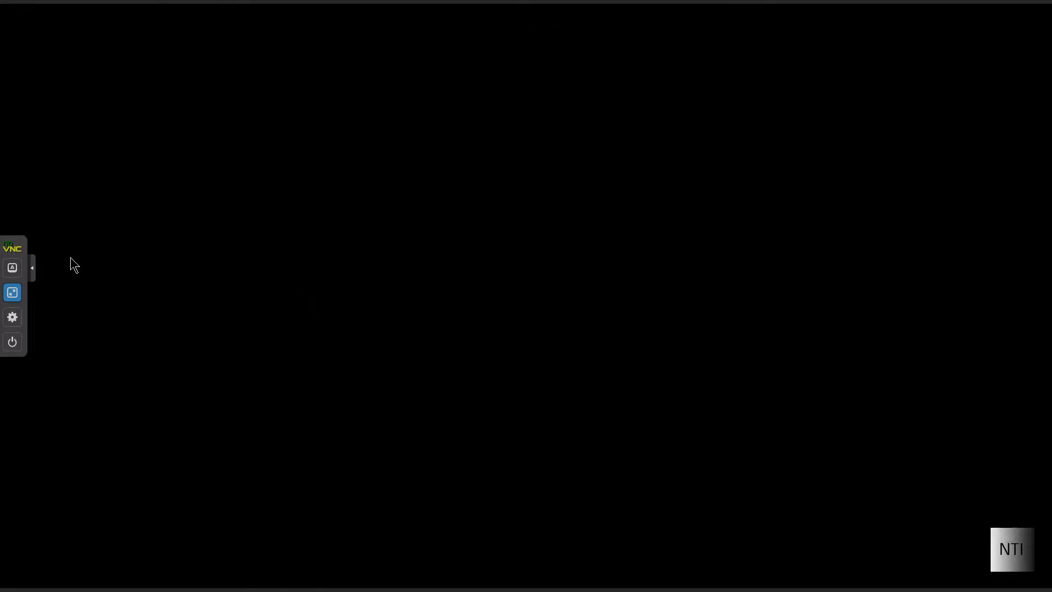
pyautogui.click(33, 268)
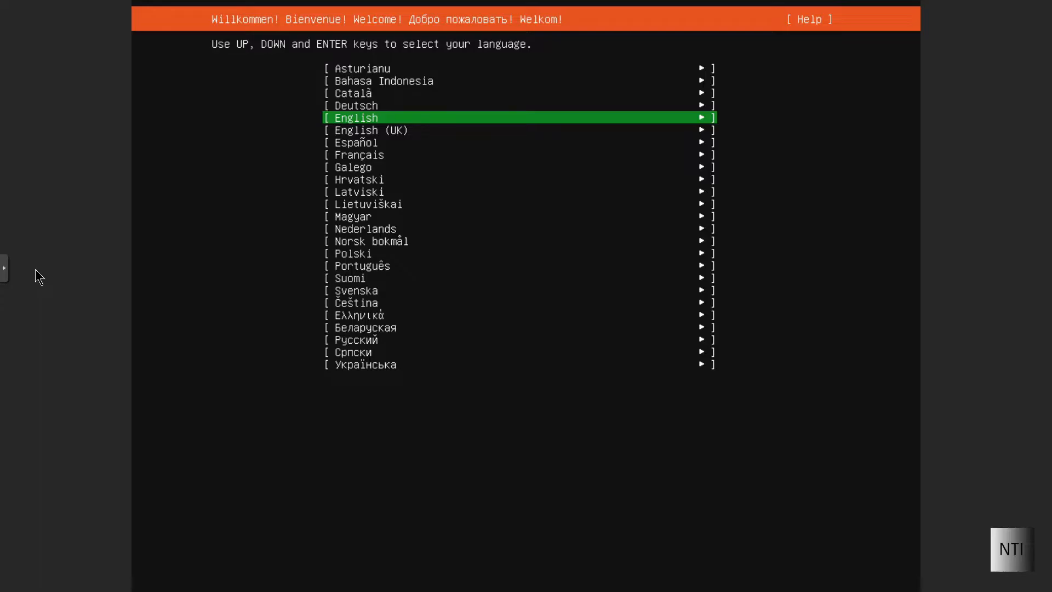
# Choose English (UK) as the installer language and continue without updating
pyautogui.press('Down')
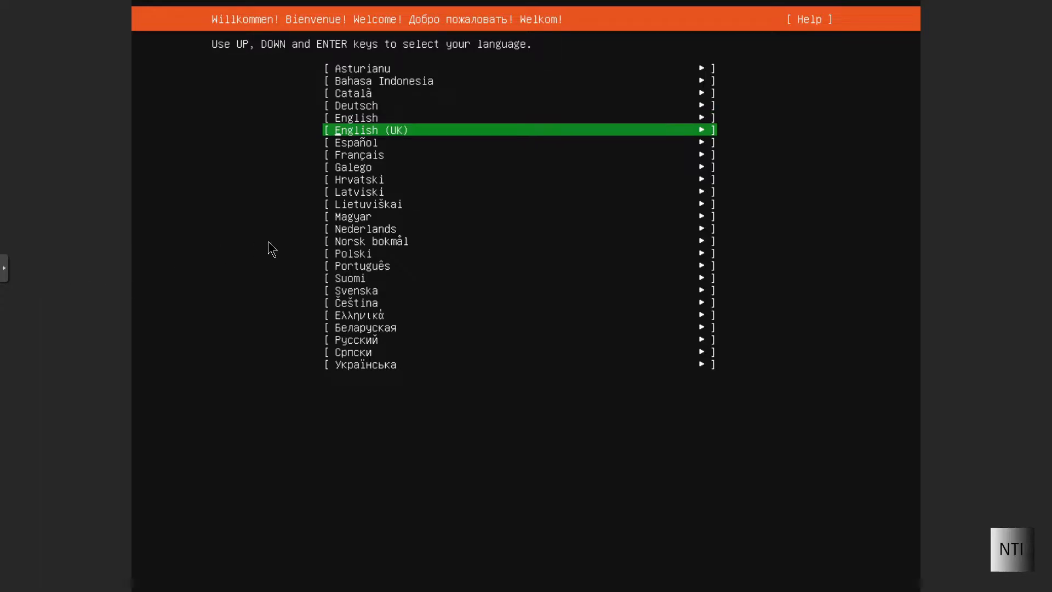
pyautogui.press('Return')
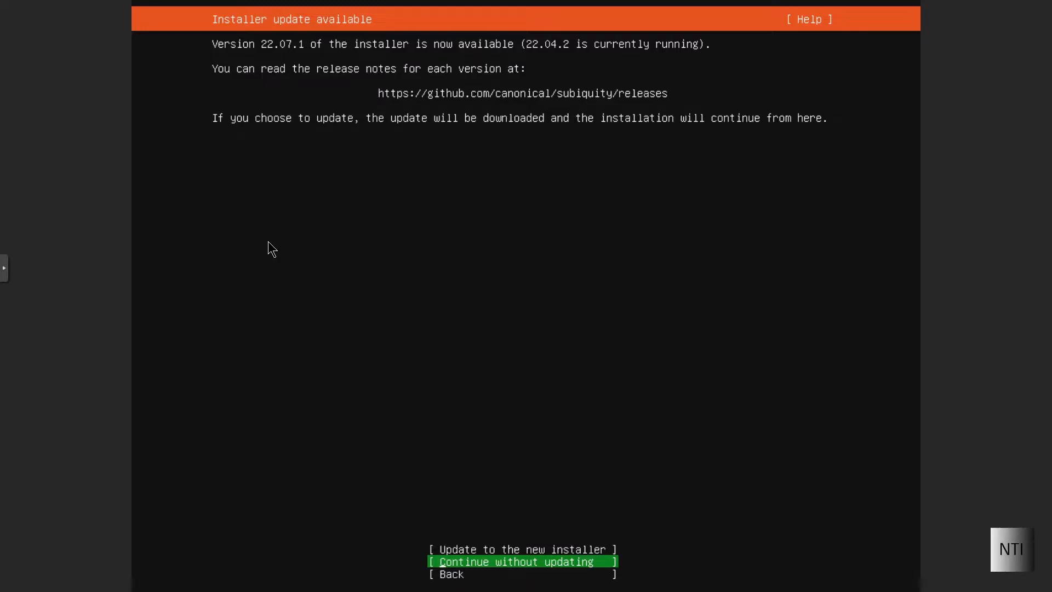
pyautogui.press('Return')
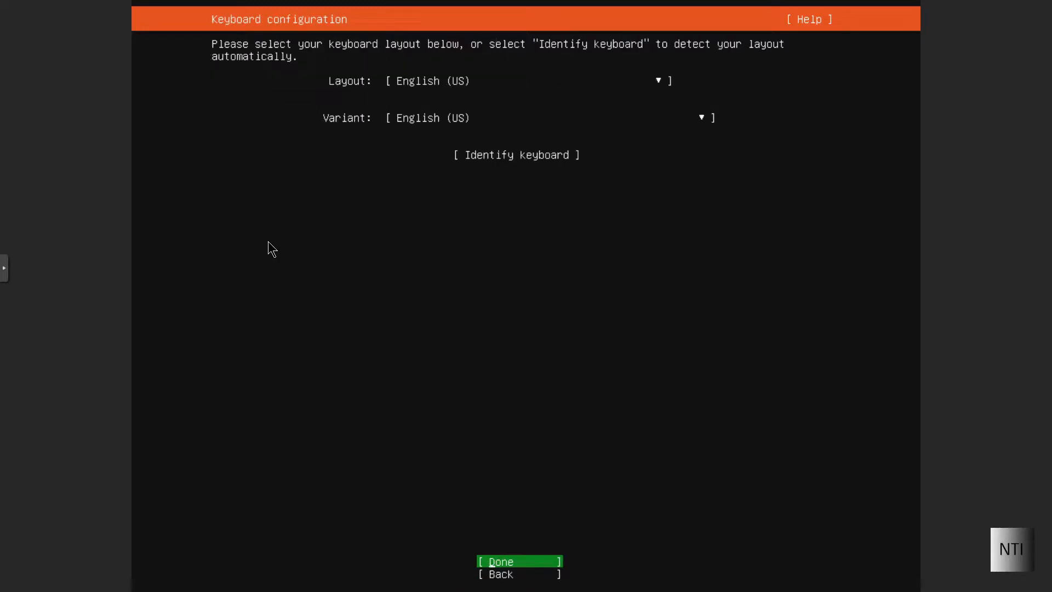
# Set the keyboard layout to English (UK) and move focus to Done
pyautogui.press('Up')
pyautogui.press('Up')
pyautogui.press('Up')
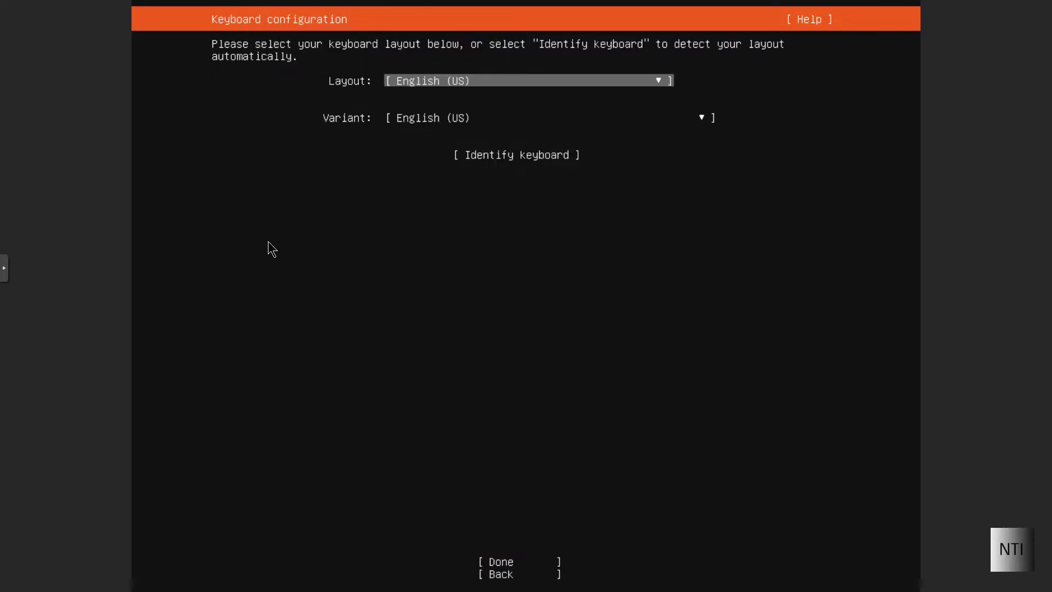
pyautogui.press('Return')
pyautogui.press('Up')
pyautogui.press('Return')
pyautogui.press('Down')
pyautogui.press('Up')
pyautogui.press('Down')
pyautogui.press('Down')
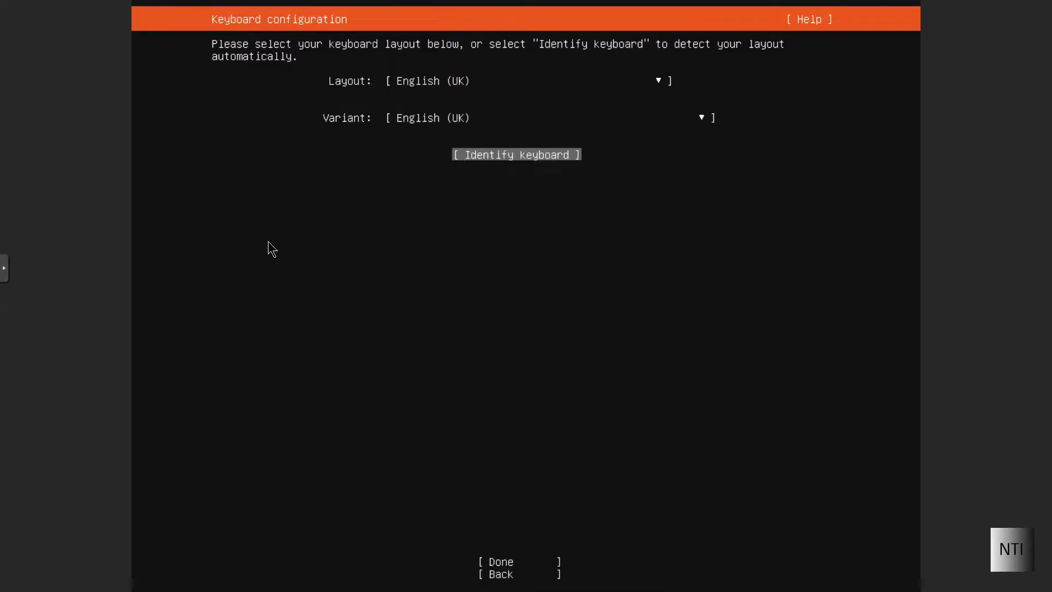
pyautogui.press('Down')
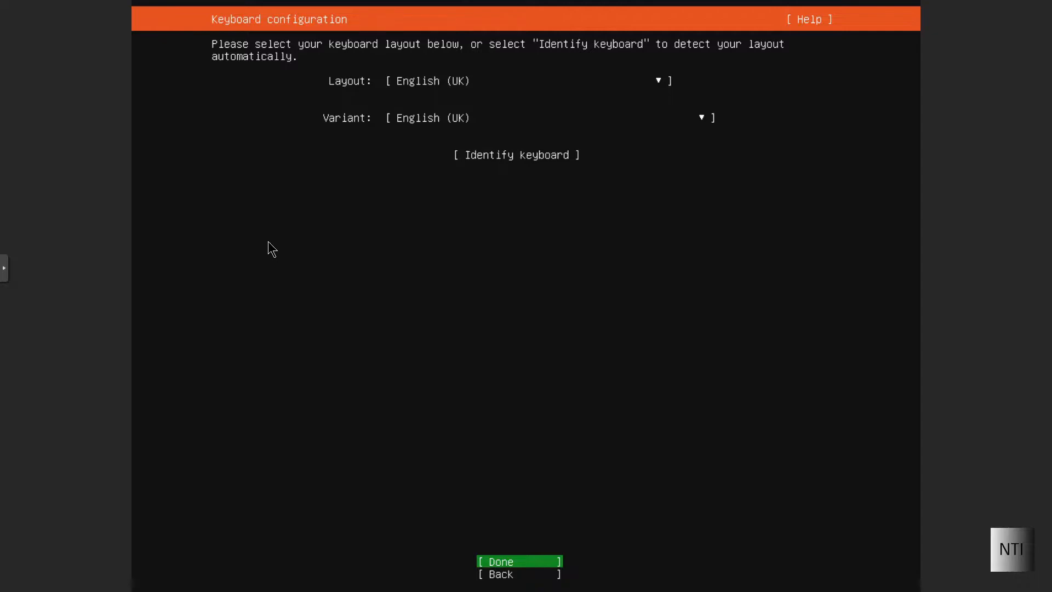
# Apply the English (UK) keyboard and keep the standard Ubuntu Server install type
pyautogui.press('Return')
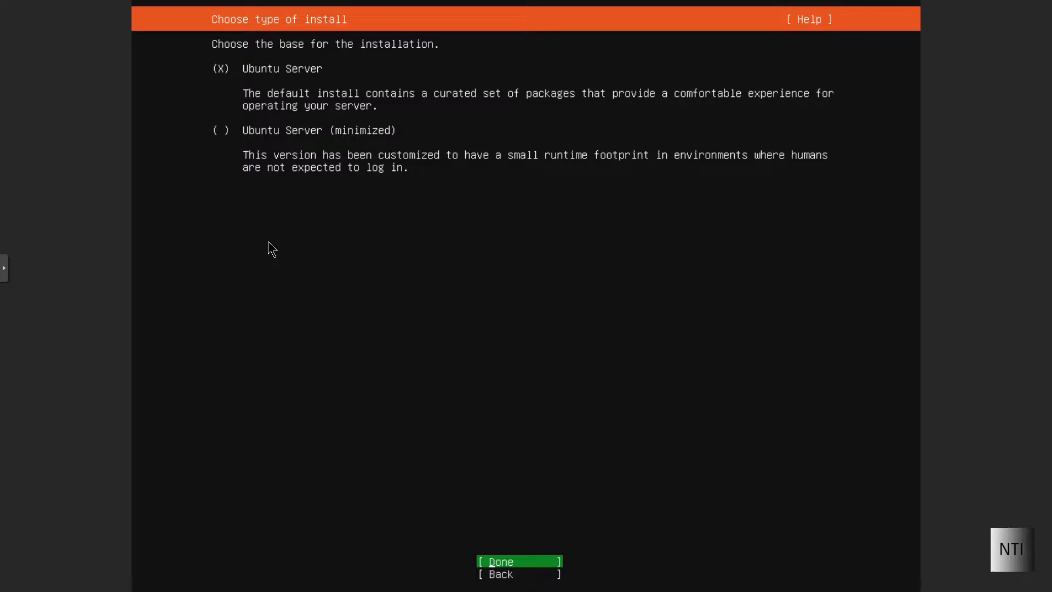
pyautogui.press('Up')
pyautogui.press('Down')
pyautogui.press('Return')
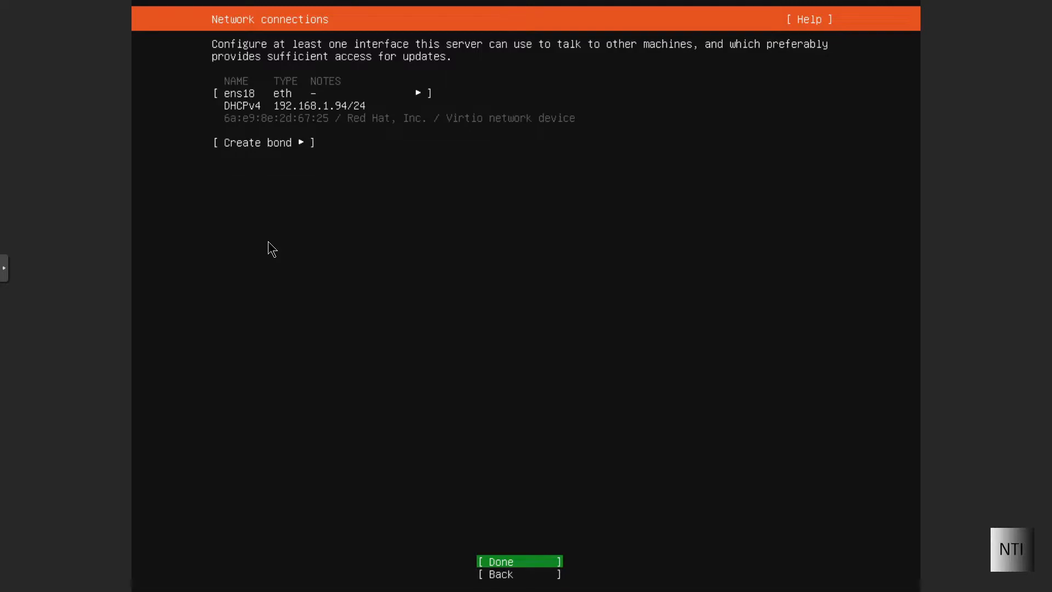
# Accept DHCP networking, no proxy, and the default gb archive mirror
pyautogui.press('Return')
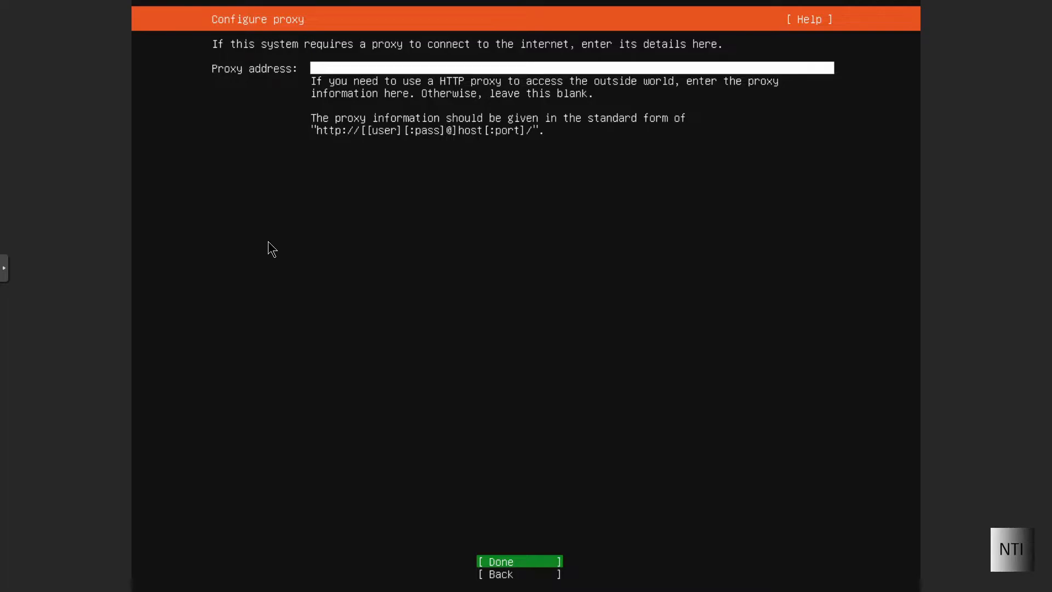
pyautogui.press('Return')
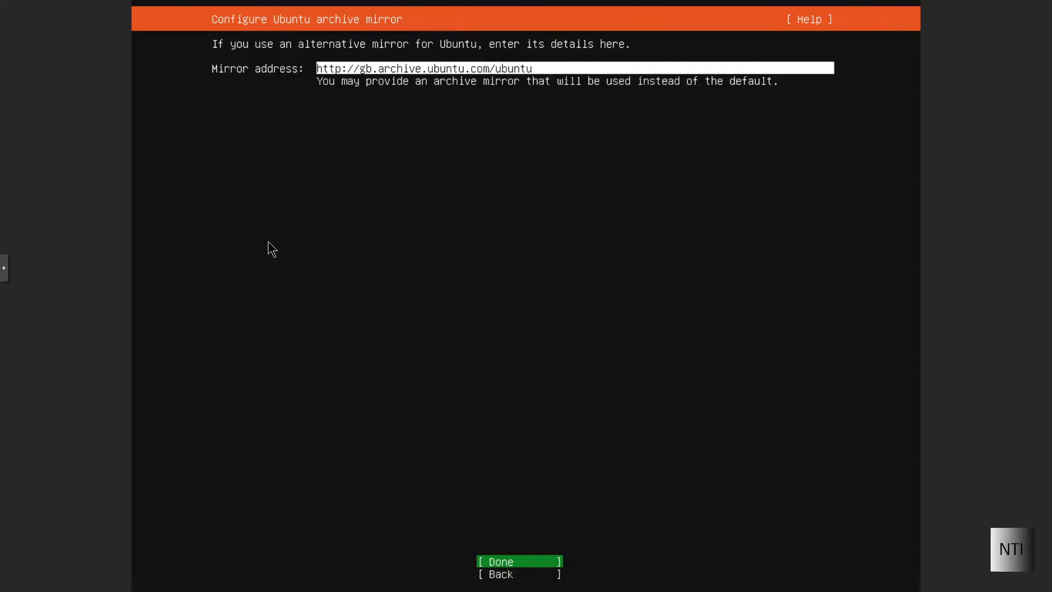
pyautogui.press('Return')
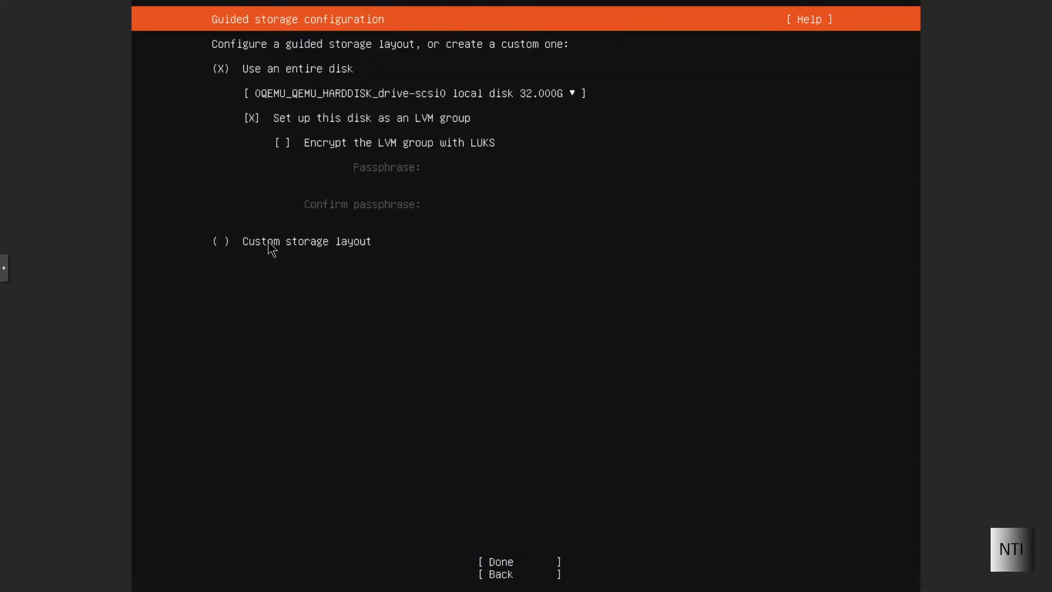
# Accept the guided whole-disk LVM layout and confirm the destructive install
pyautogui.press('Down')
pyautogui.press('Down')
pyautogui.press('Down')
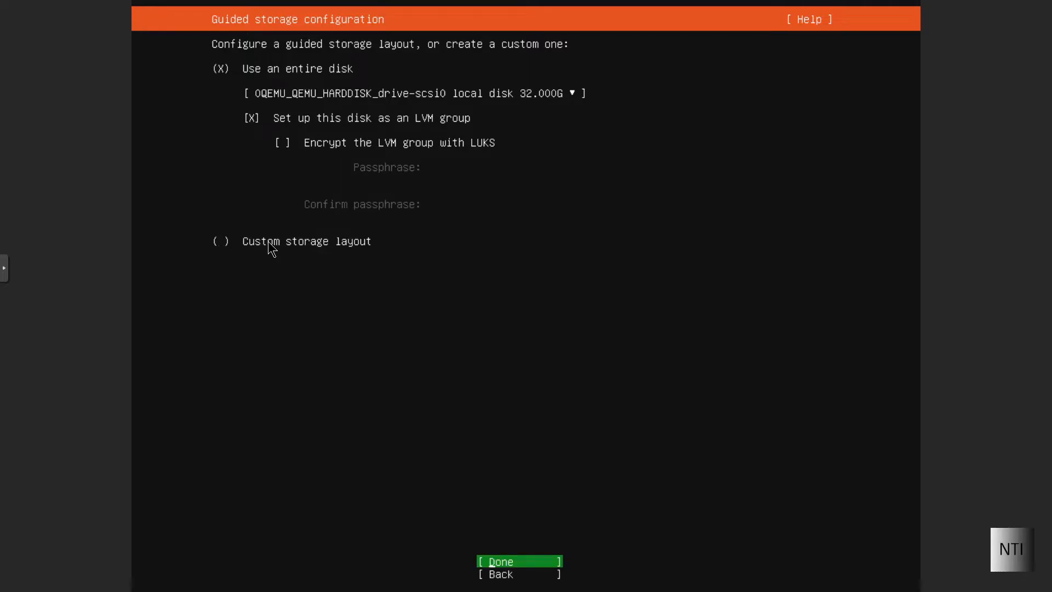
pyautogui.press('Return')
pyautogui.press('Return')
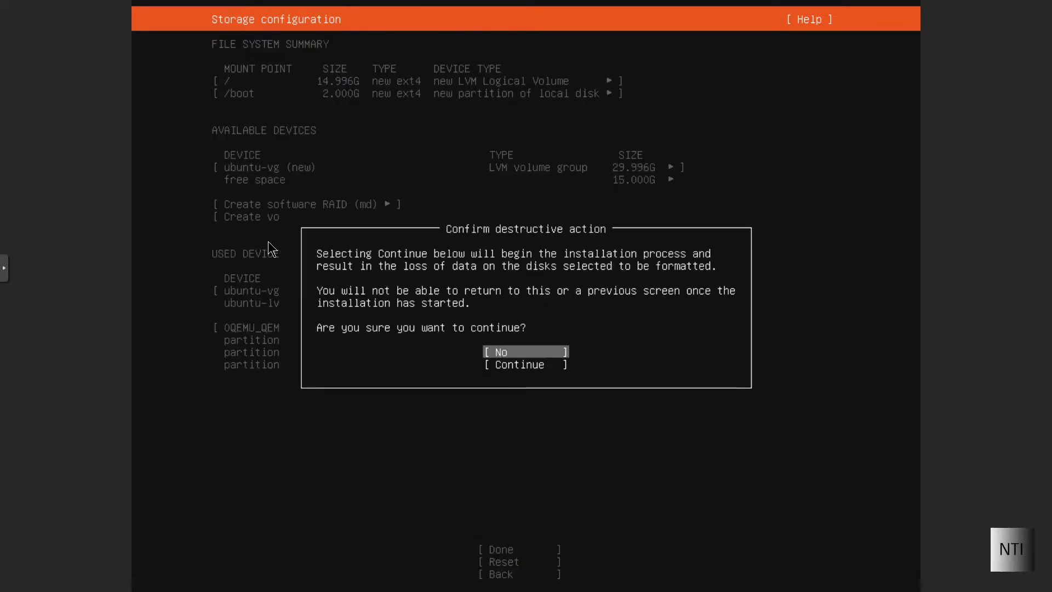
pyautogui.press('Down')
pyautogui.press('Return')
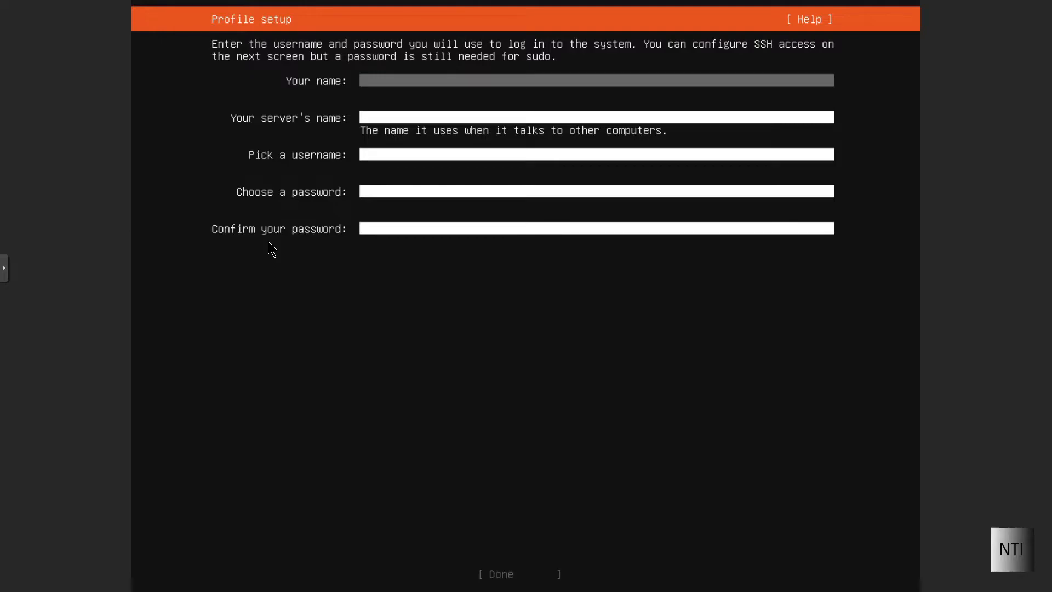
# Enter name admin, server name ubu2204-for-nti, and username user1
pyautogui.write('admin')
pyautogui.press('Tab')
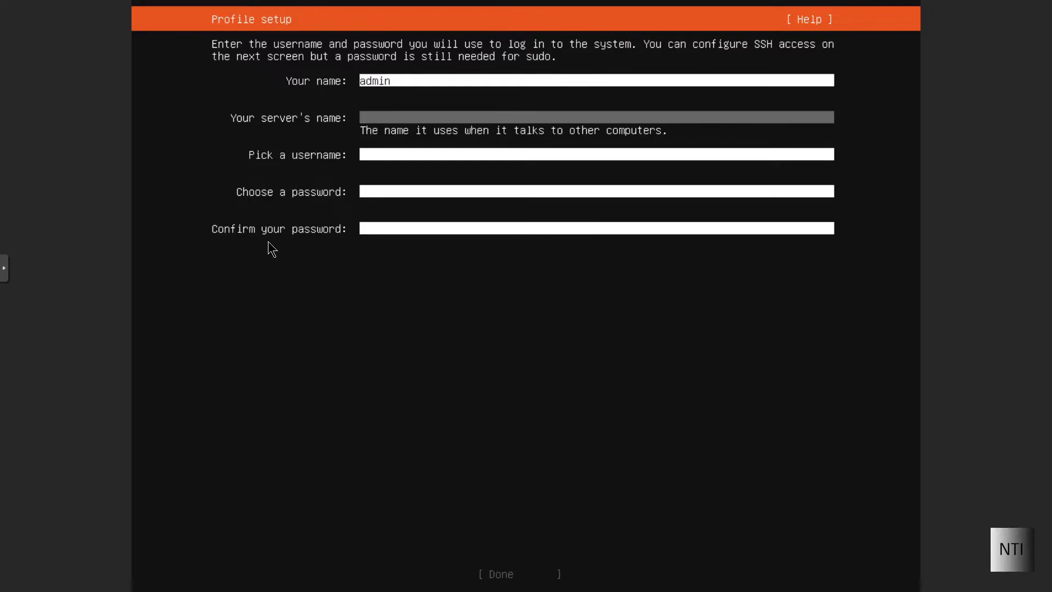
pyautogui.write('ubu2204-for-nit')
pyautogui.press('BackSpace')
pyautogui.press('BackSpace')
pyautogui.write('ti')
pyautogui.press('Tab')
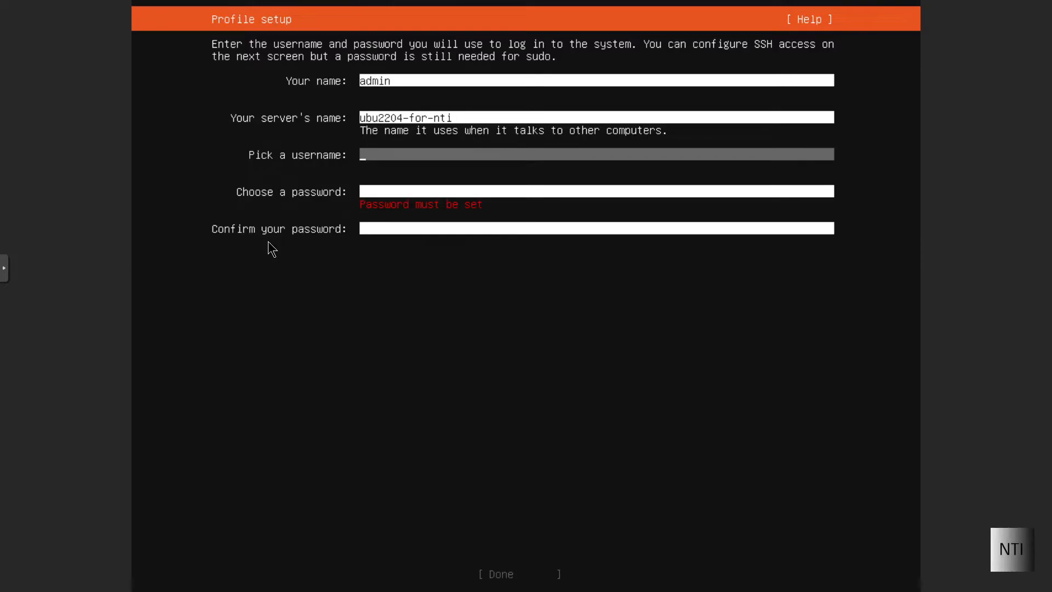
pyautogui.write('user1')
# Enter and confirm the account password until both match, then submit the profile
pyautogui.press('Tab')
pyautogui.write('********')
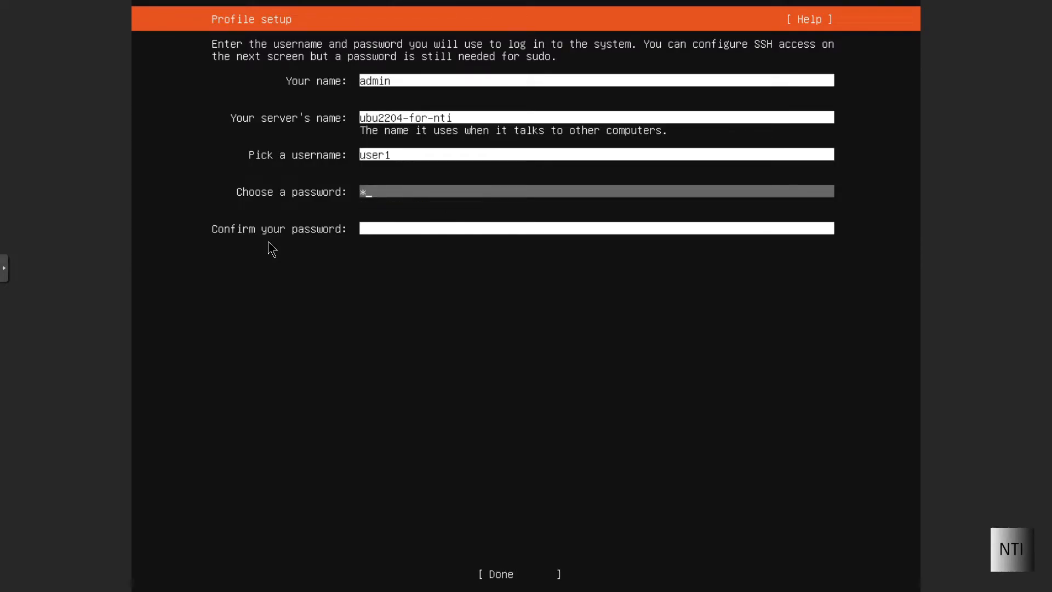
pyautogui.write('**')
pyautogui.press('Tab')
pyautogui.write('********')
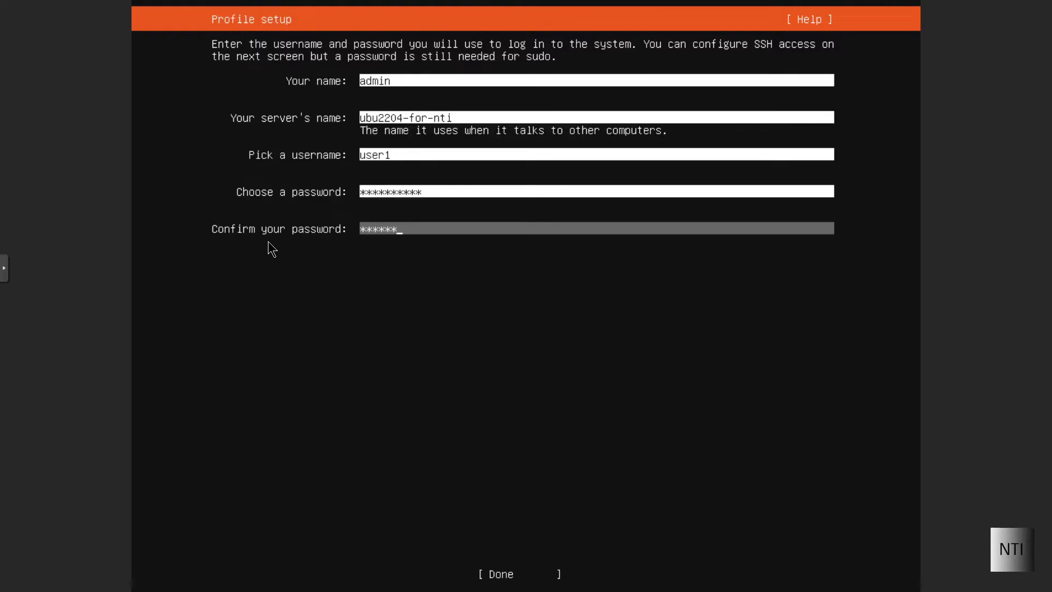
pyautogui.press('BackSpace')
pyautogui.write('**')
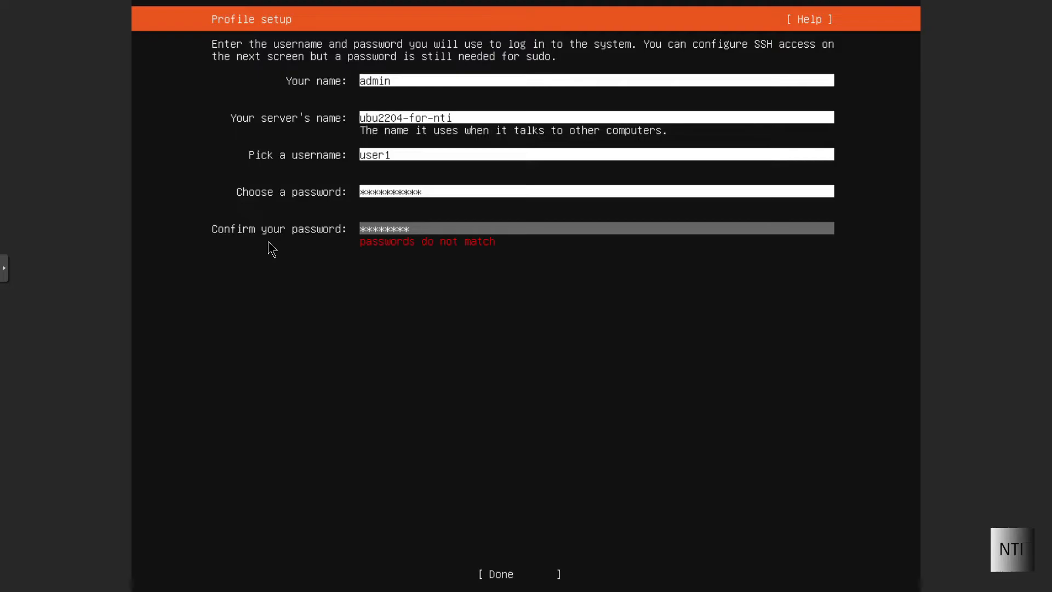
pyautogui.press('Tab')
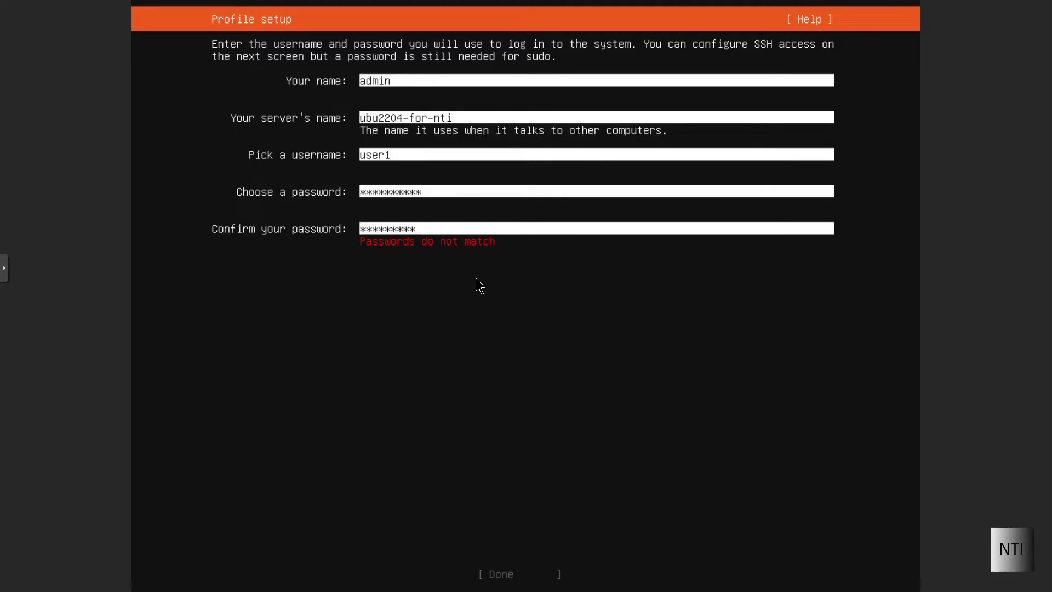
pyautogui.press('Up')
pyautogui.press('BackSpace')
pyautogui.press('BackSpace')
pyautogui.press('BackSpace')
pyautogui.press('BackSpace')
pyautogui.press('BackSpace')
pyautogui.press('BackSpace')
pyautogui.press('BackSpace')
pyautogui.press('BackSpace')
pyautogui.press('BackSpace')
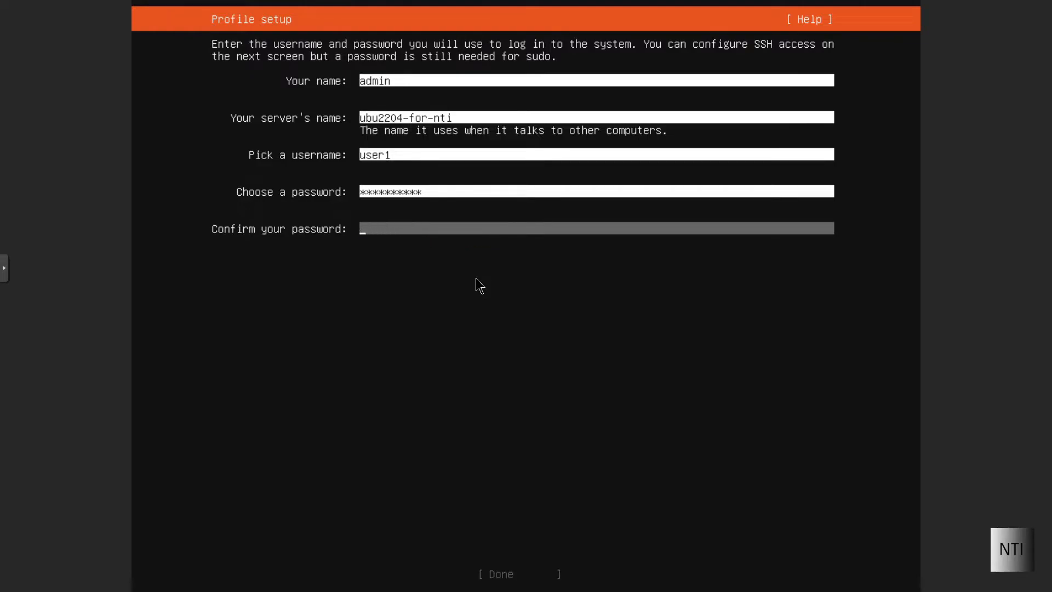
pyautogui.write('*********')
pyautogui.press('BackSpace')
pyautogui.press('BackSpace')
pyautogui.press('BackSpace')
pyautogui.press('BackSpace')
pyautogui.press('BackSpace')
pyautogui.press('BackSpace')
pyautogui.press('BackSpace')
pyautogui.press('BackSpace')
pyautogui.press('BackSpace')
pyautogui.write('**********')
pyautogui.press('Tab')
pyautogui.press('Return')
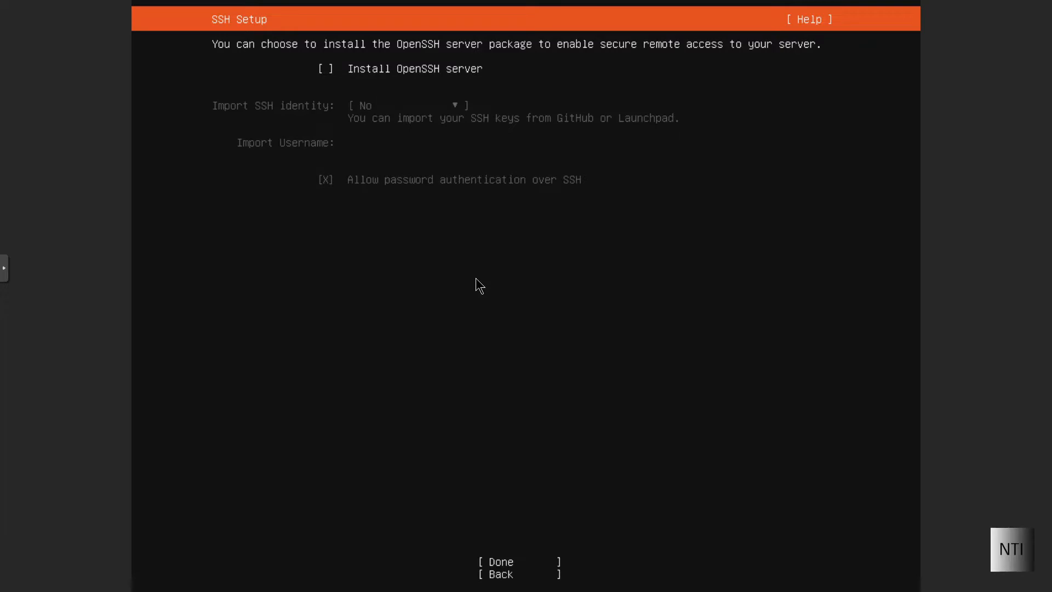
# Enable OpenSSH server installation and accept the SSH settings
pyautogui.press('space')
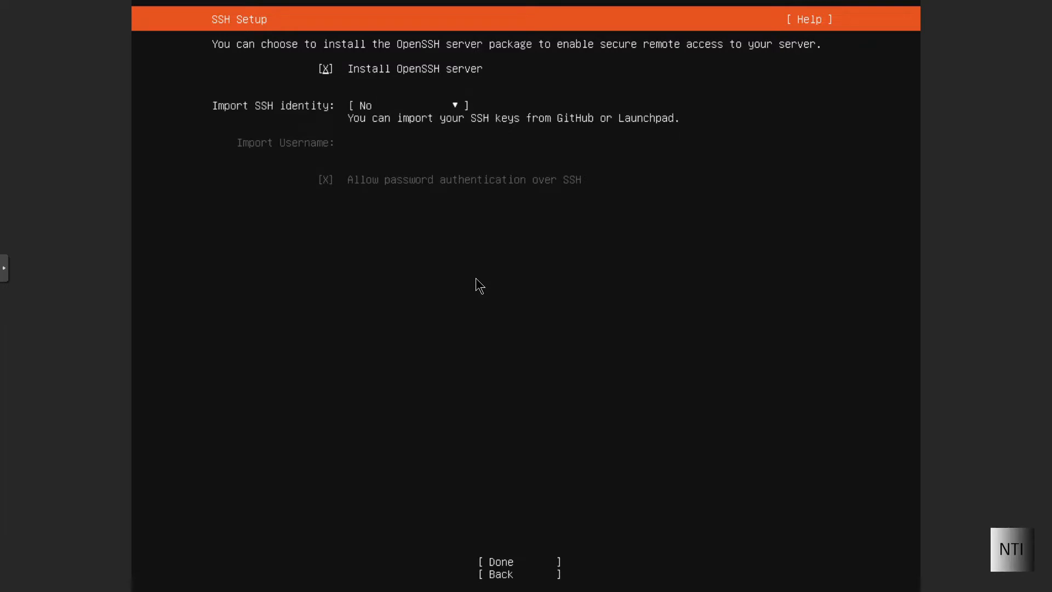
pyautogui.press('Tab')
pyautogui.press('Tab')
pyautogui.press('Tab')
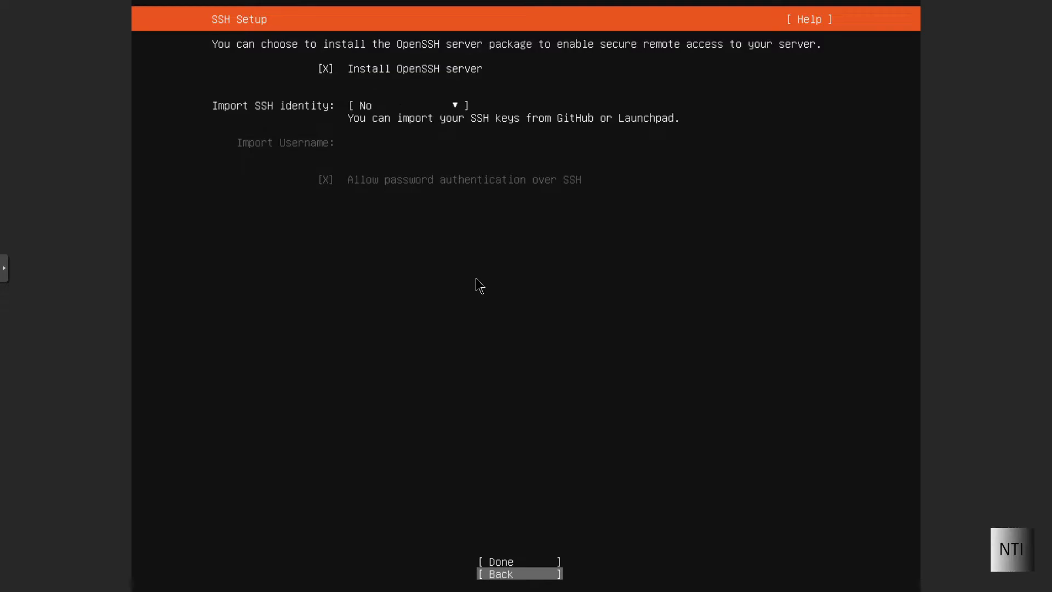
pyautogui.press('Up')
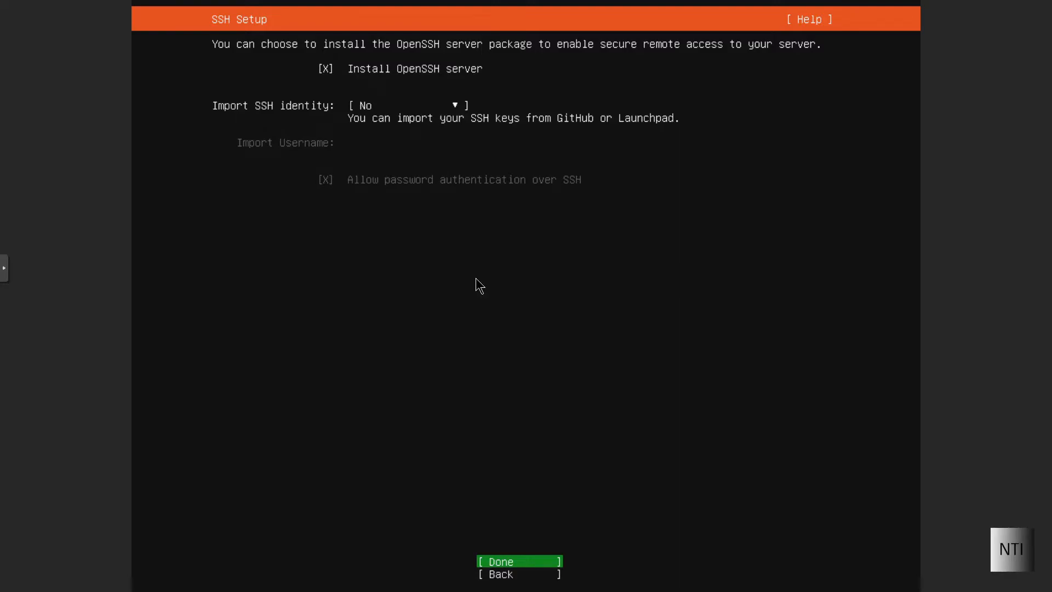
pyautogui.press('Return')
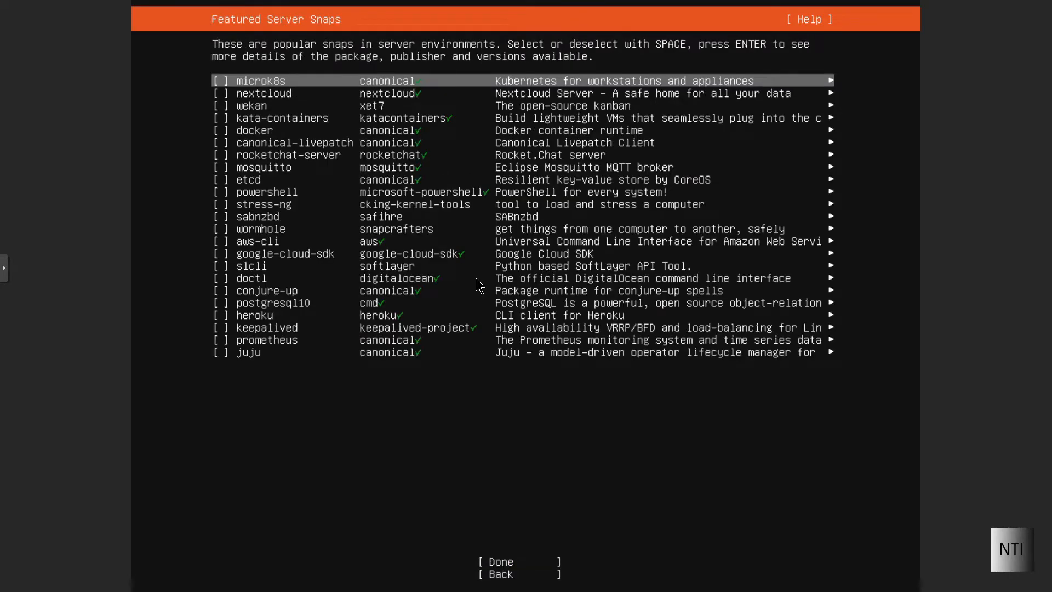
# Install with no featured snaps, wait for completion, and move to Reboot Now
pyautogui.press('Tab')
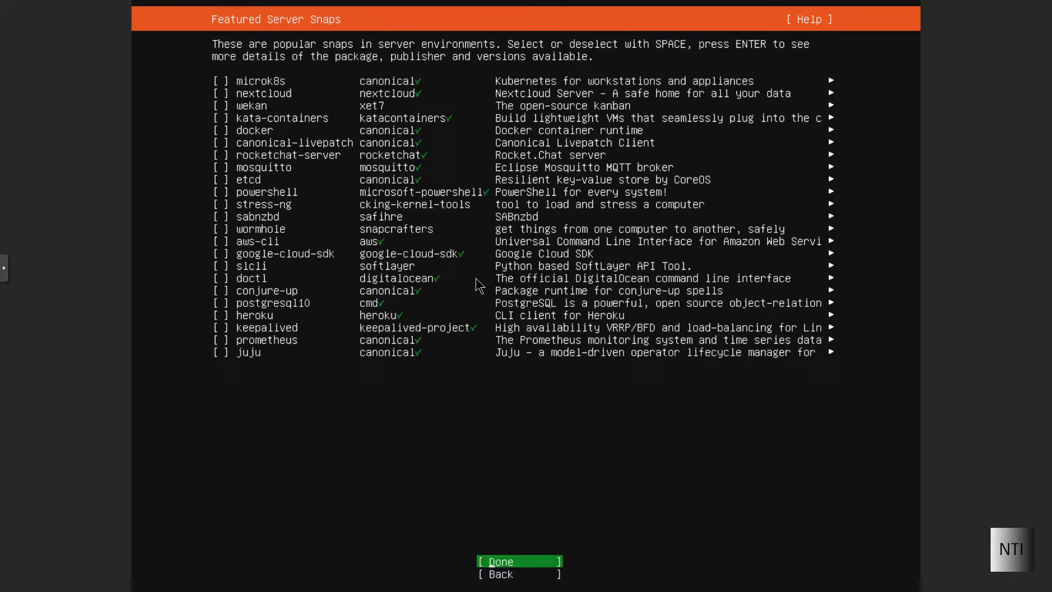
pyautogui.press('Return')
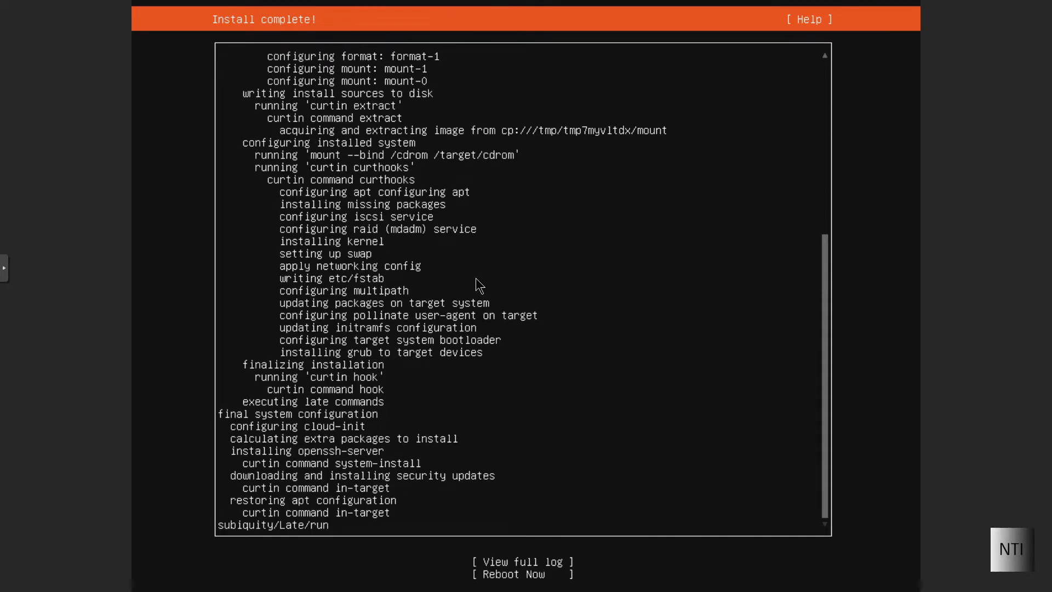
pyautogui.press('Tab')
# Reboot now and confirm the installation medium is removed so Ubuntu 22.04 boots
pyautogui.press('Return')
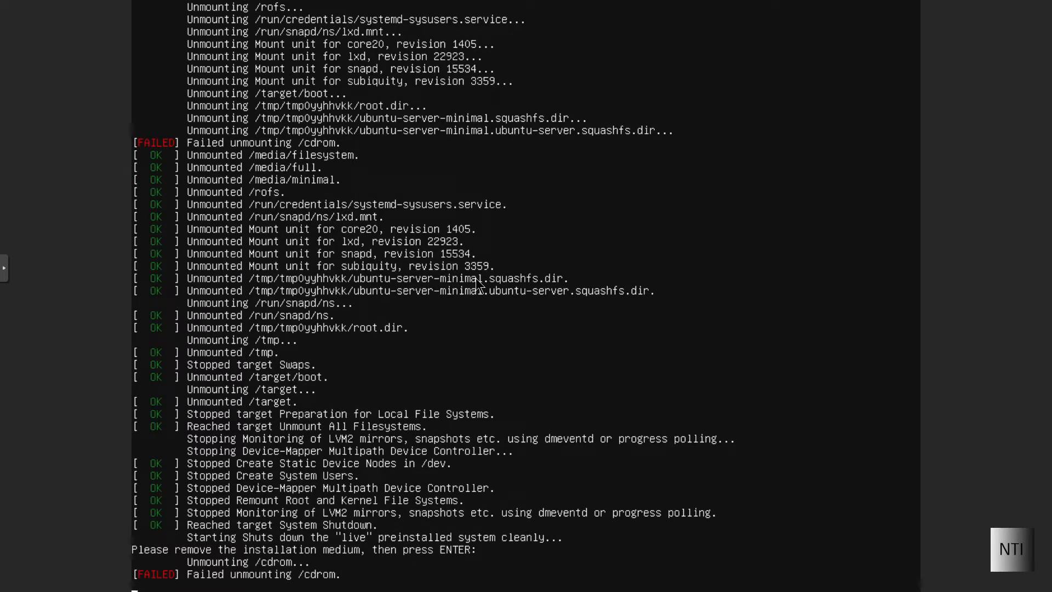
pyautogui.press('Return')
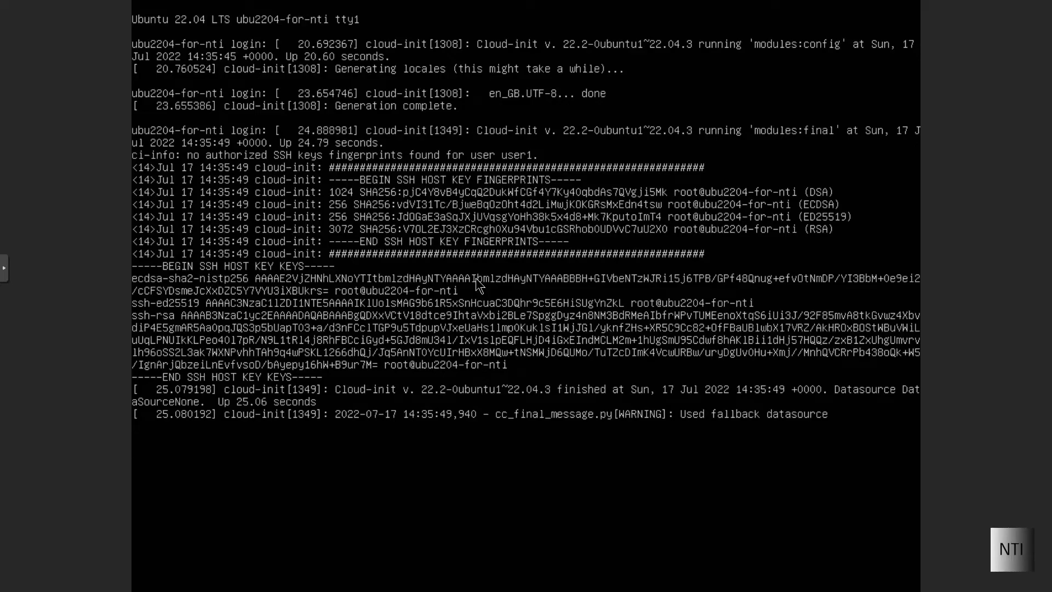
# At a fresh ubu2204-for-nti login prompt, sign in to the console as user1
pyautogui.press('Return')
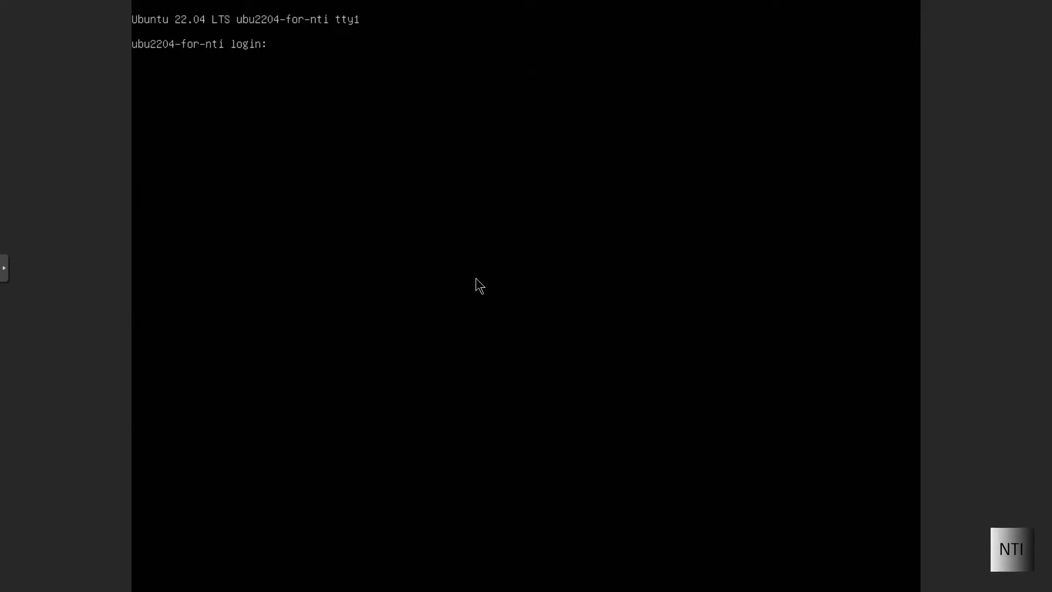
pyautogui.write('user1')
pyautogui.press('Return')
pyautogui.press('Return')
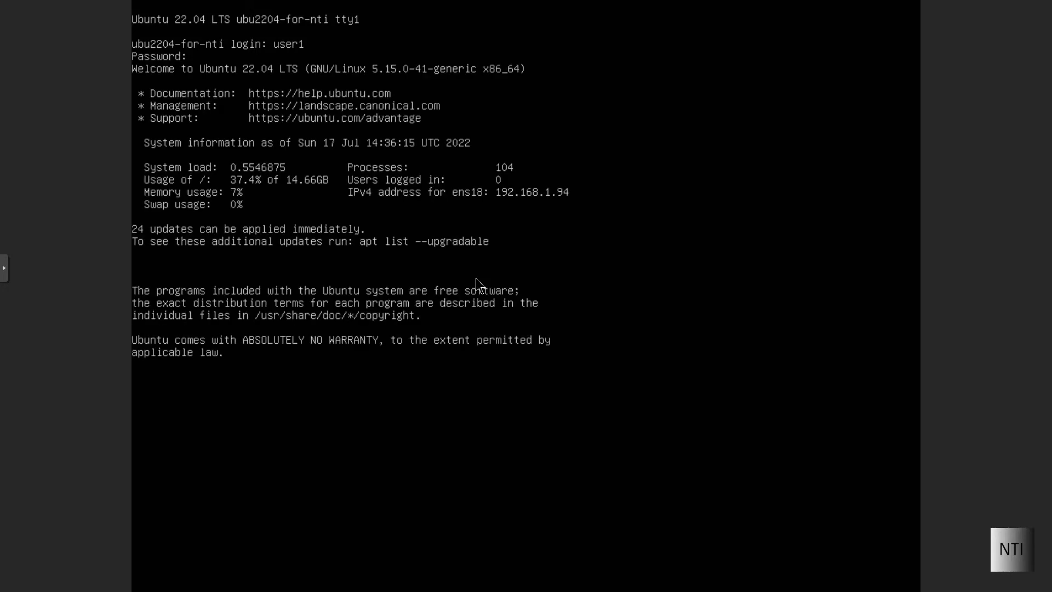